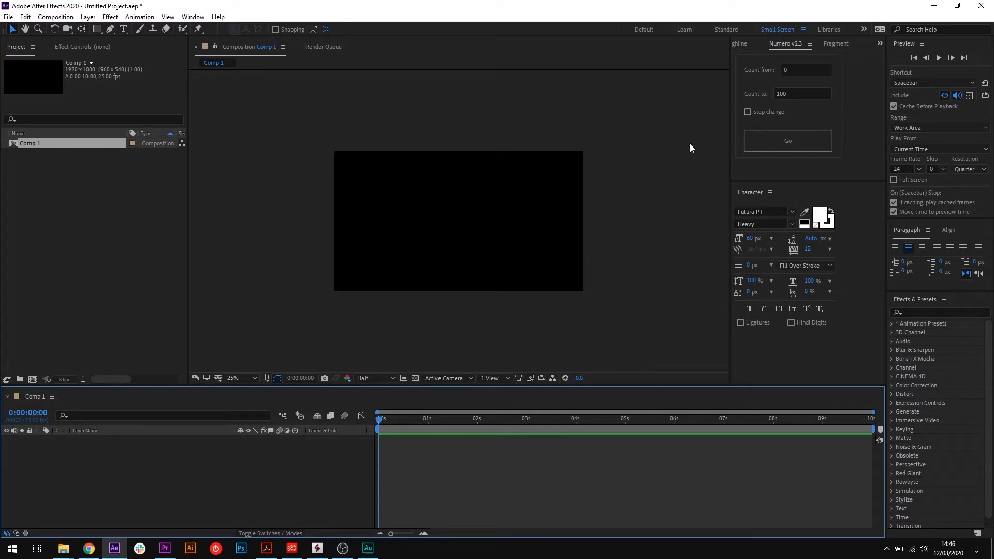
Consult the script's install and usage instructions in the Read Me PDF in Acrobat, and return to After Effects.
click(267, 548)
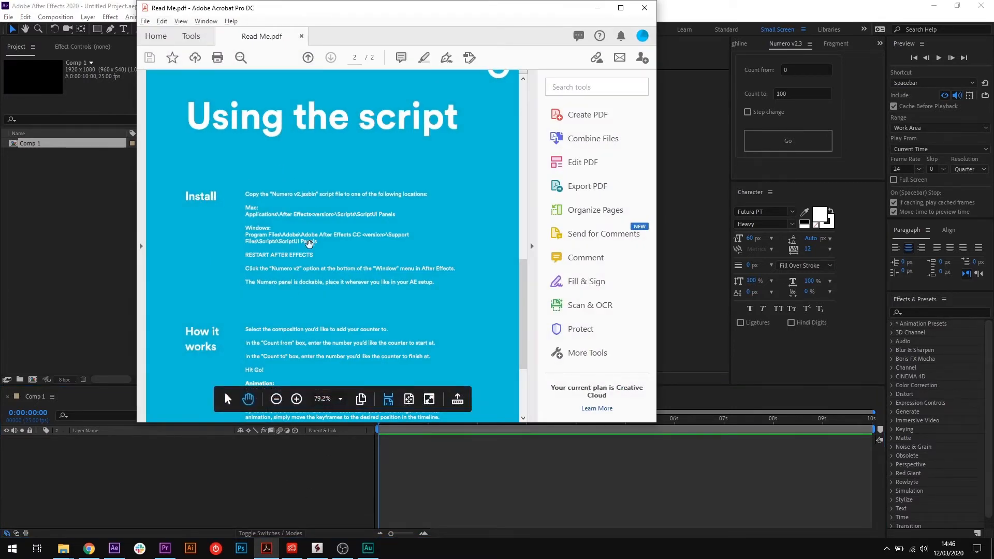
click(218, 483)
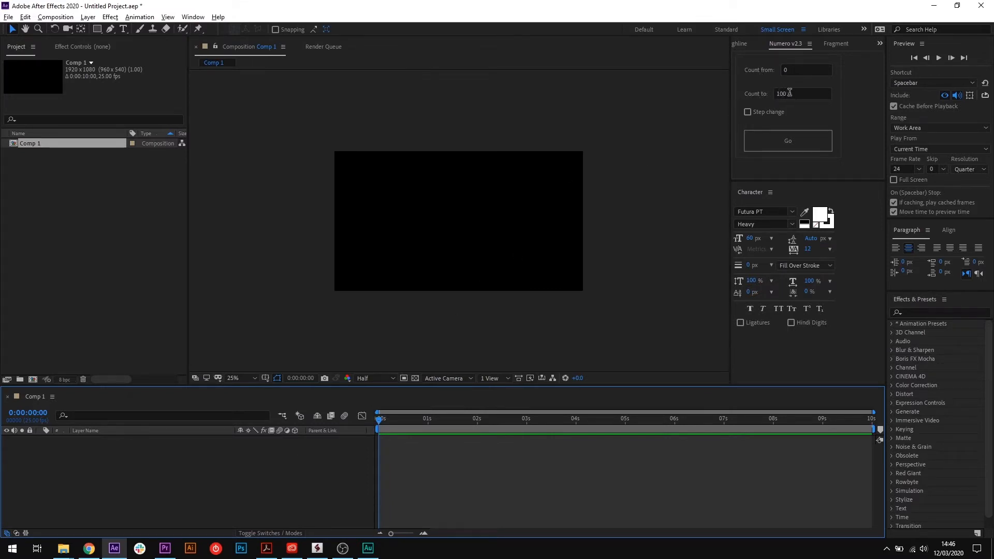
Generate a Numero counter from 0 to 100 in Comp 1 and scrub through its animation.
click(789, 141)
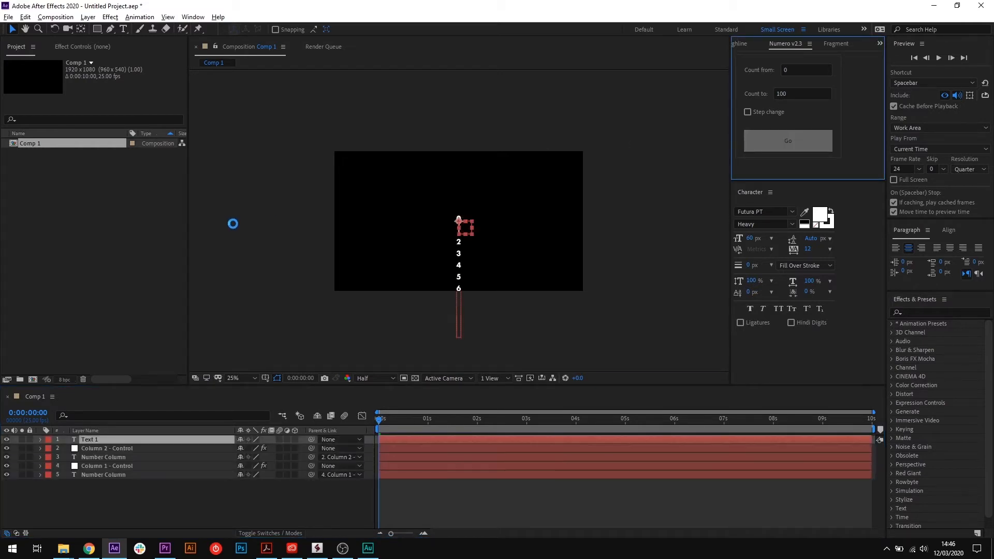
drag(381, 423, 336, 449)
click(237, 474)
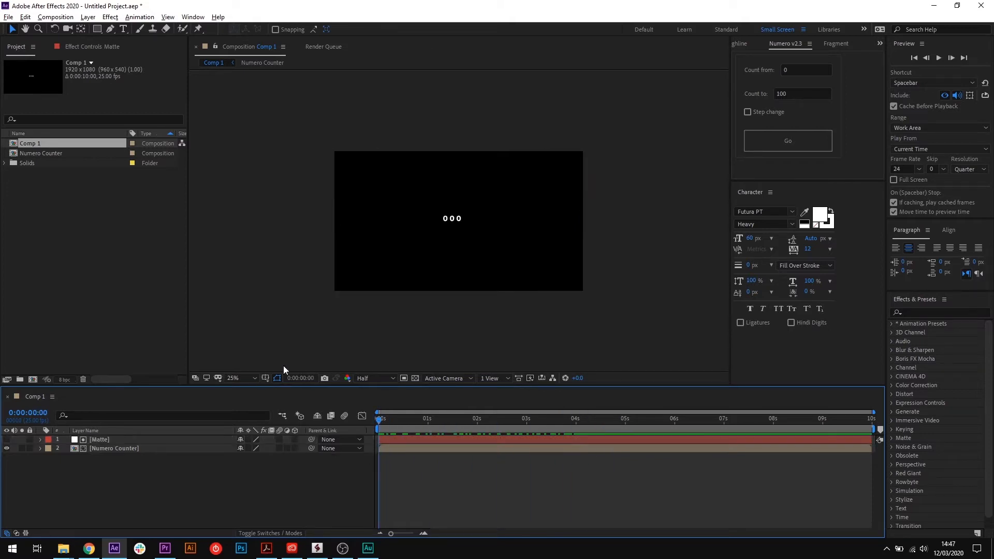
mouse_move(397, 423)
mouse_down()
mouse_move(480, 420)
mouse_move(377, 421)
mouse_up()
Delete all layers in Comp 1 and generate a new Numero counter running from 0 to 12560.
key(ctrl+a)
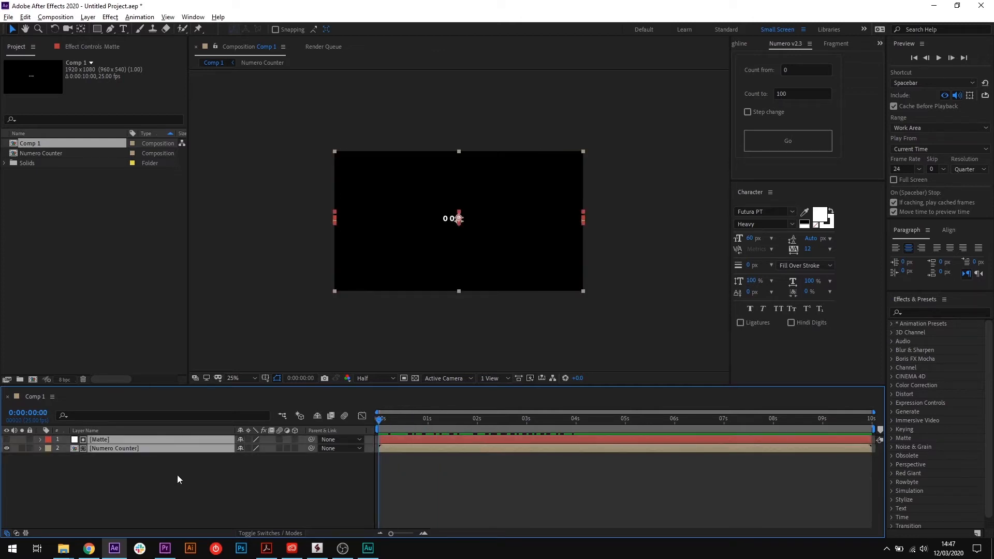
key(Delete)
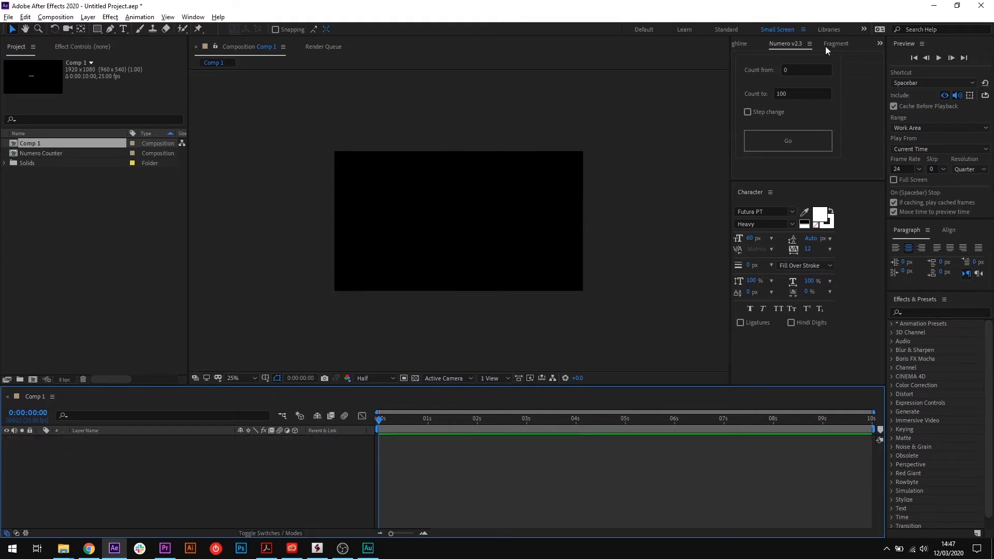
click(802, 91)
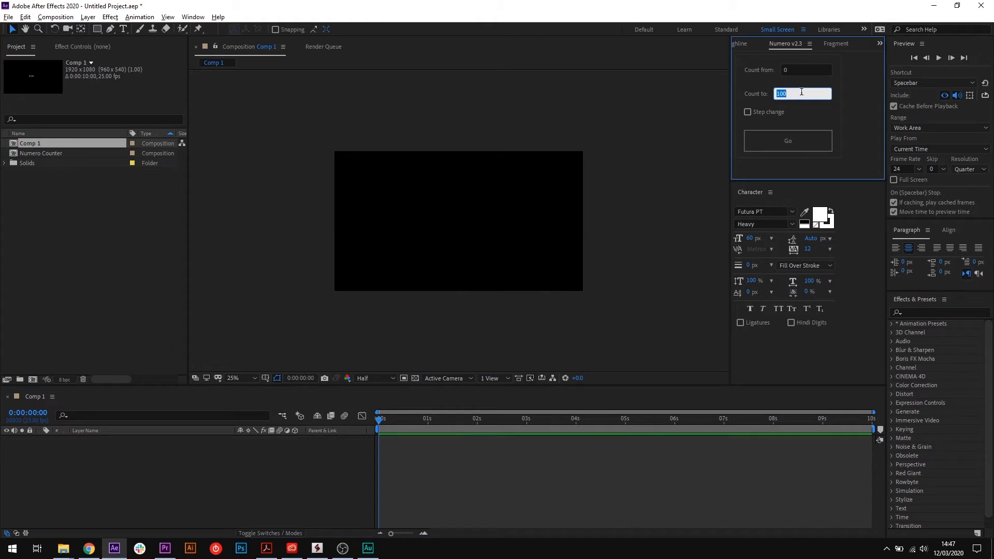
text(1256)
click(769, 138)
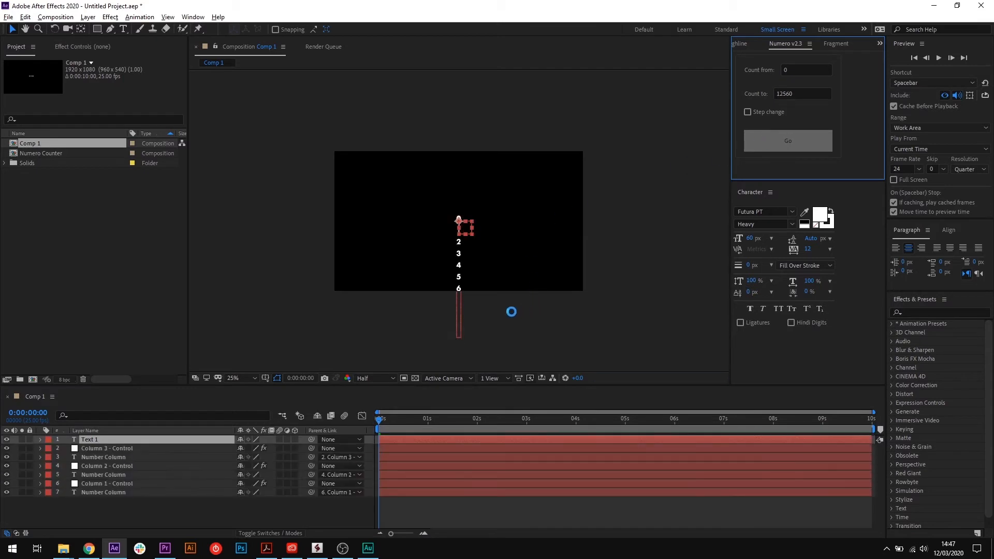
mouse_move(382, 421)
mouse_down()
mouse_move(619, 430)
mouse_move(383, 422)
mouse_move(617, 429)
mouse_move(393, 418)
mouse_move(368, 430)
mouse_up()
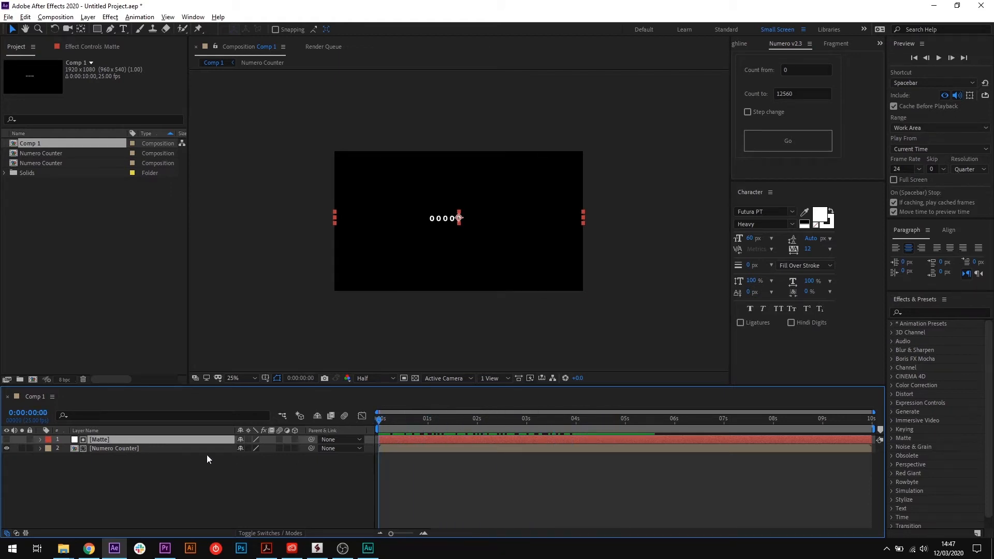
Open the Numero Counter precomp from Comp 1 and reveal the keyframes of the Column 1 - Control layer.
double_click(124, 449)
click(122, 518)
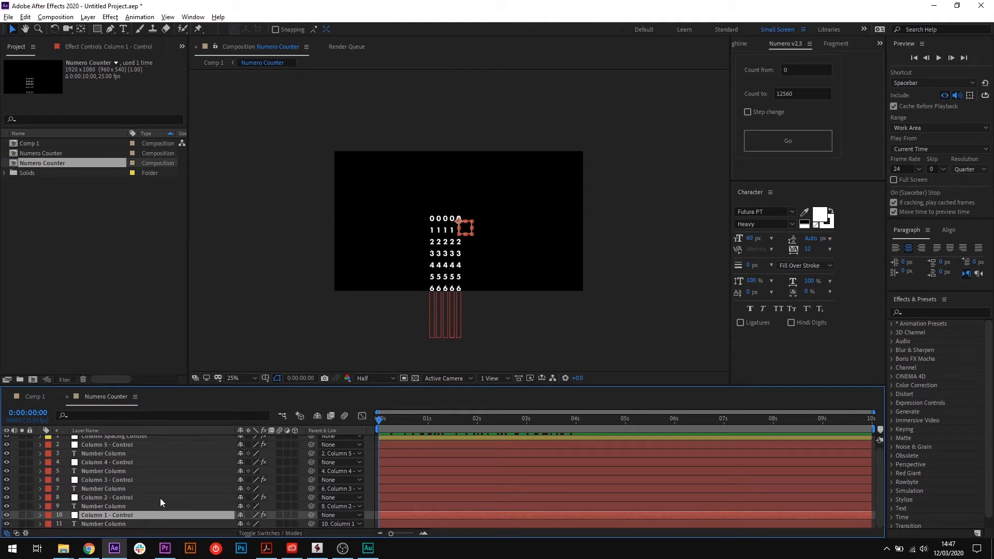
key(u)
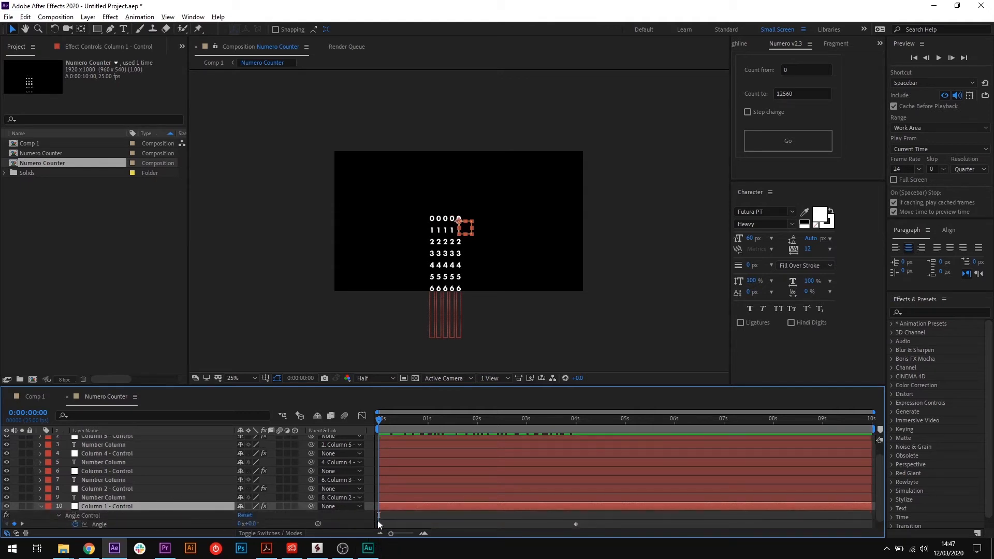
Try the final Angle keyframe of Column 1 - Control at about 2 seconds and place it at about 6 seconds.
click(576, 523)
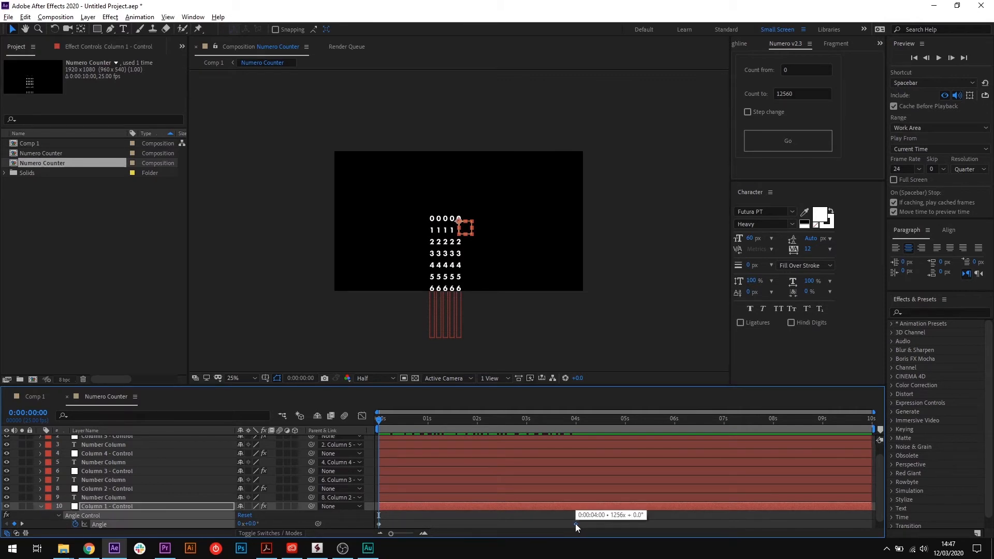
drag(576, 524, 472, 520)
drag(379, 418, 525, 425)
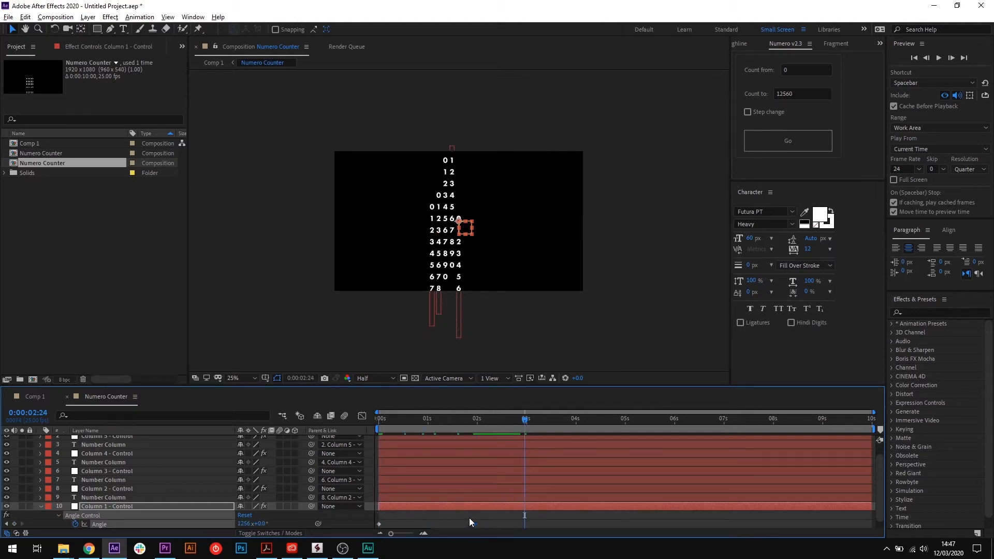
drag(474, 524, 679, 526)
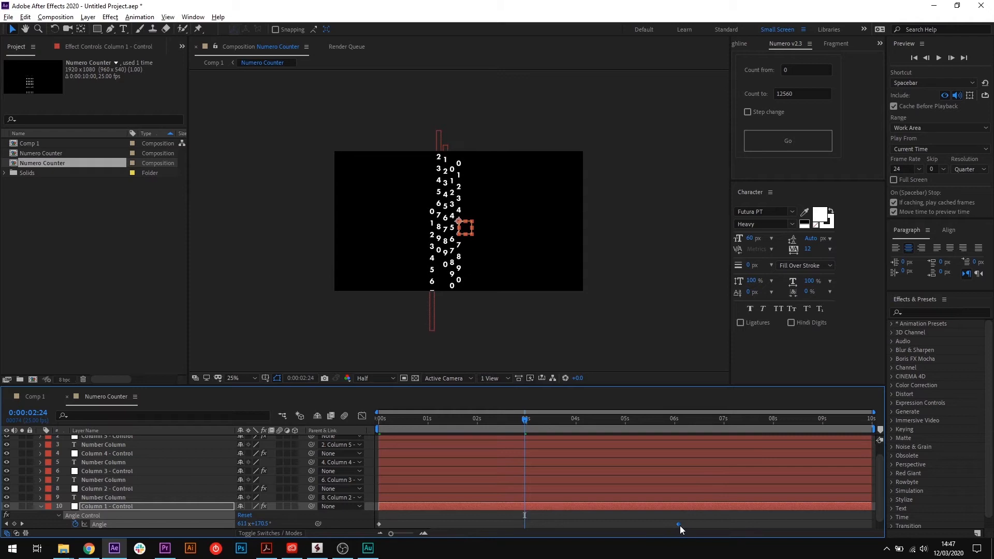
Return to Comp 1 and preview the retimed counter animation from the start.
click(39, 395)
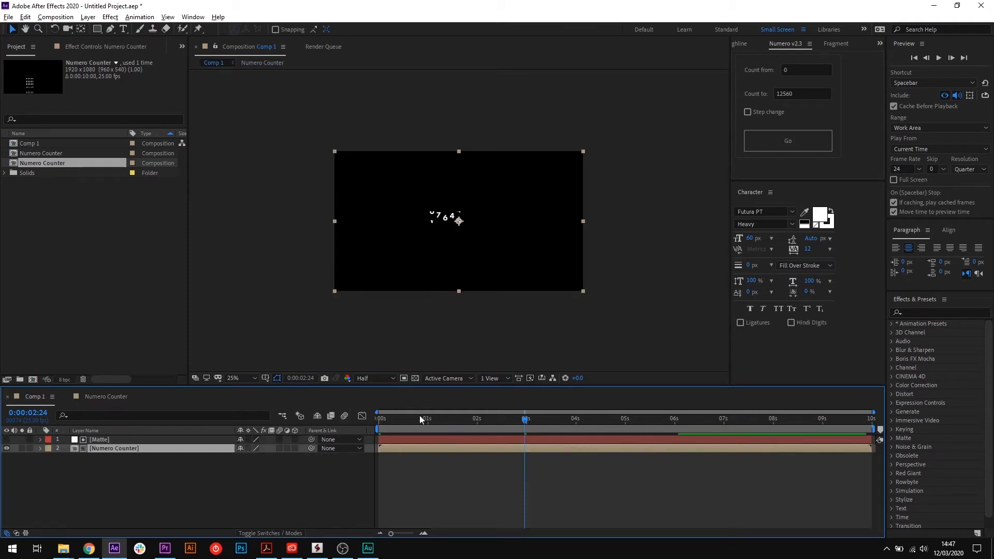
click(467, 420)
click(377, 418)
key(space)
drag(729, 428, 368, 438)
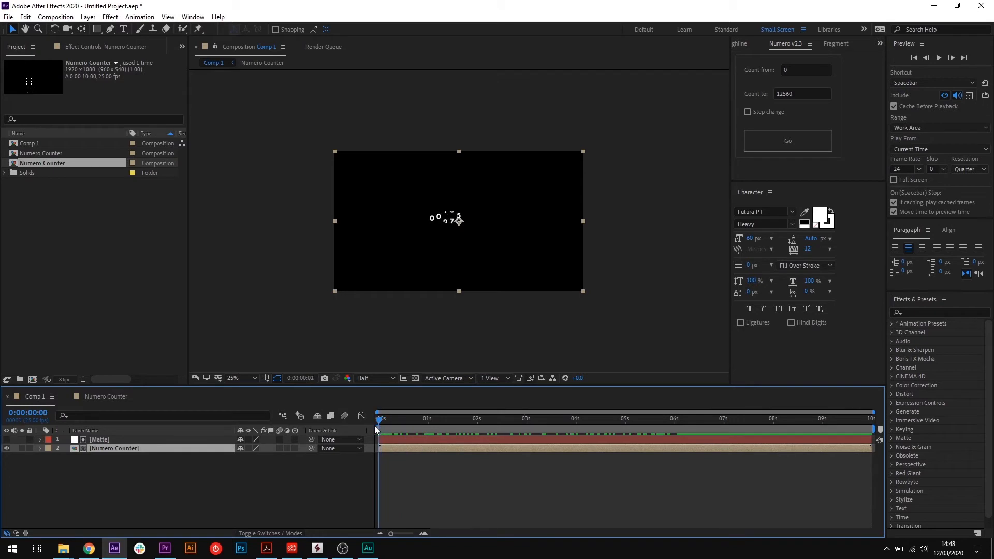
Scale the Matte and Numero Counter layers together to 334% and move them toward the centre of the frame.
click(284, 471)
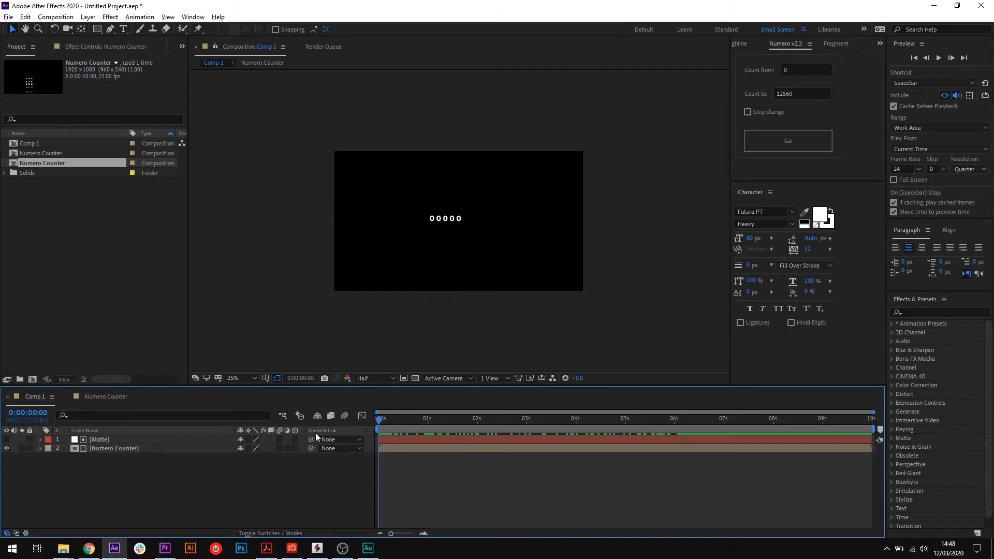
click(123, 448)
shift+click(124, 438)
key(s)
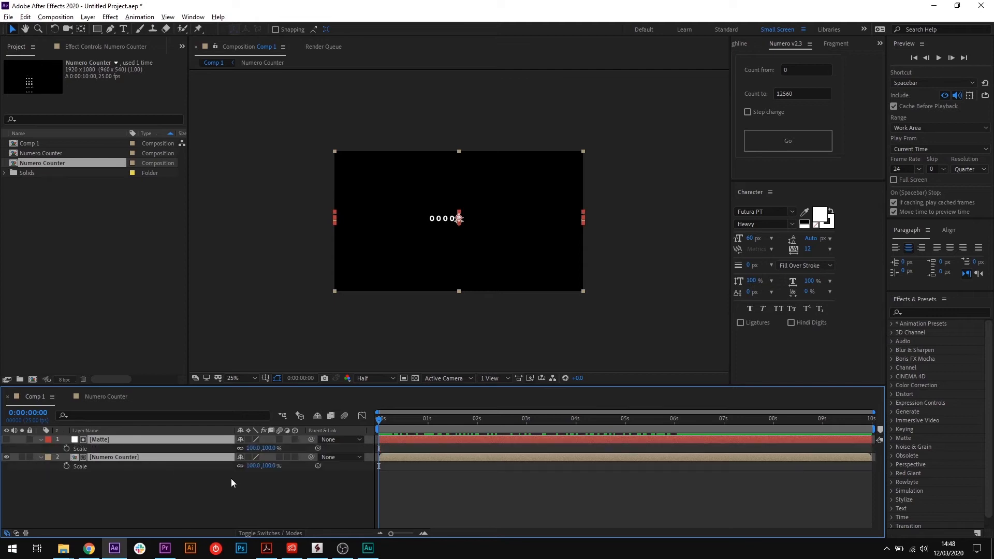
drag(277, 466, 399, 469)
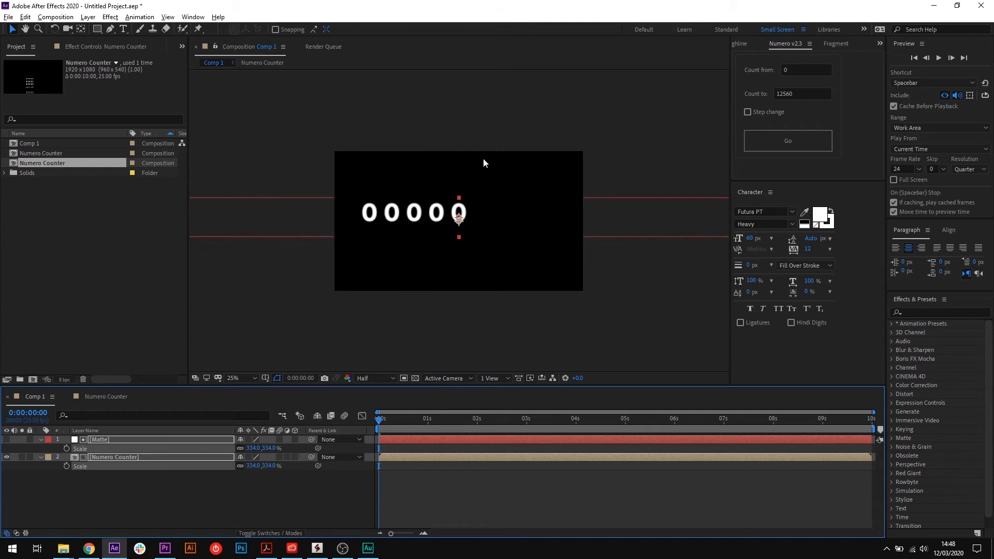
drag(428, 224, 456, 234)
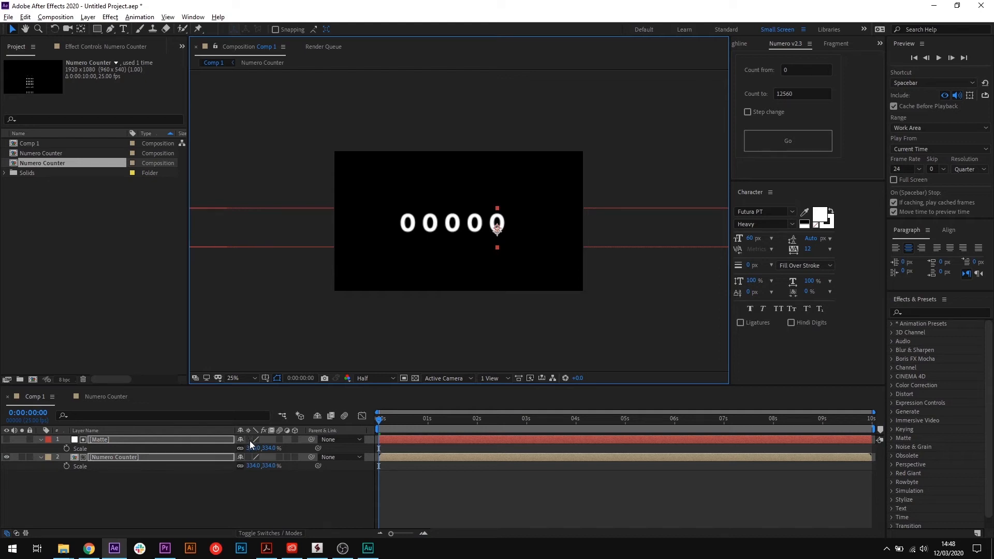
Enable continuous rasterization and collapsed transformations on the Matte and Numero Counter layers.
drag(250, 440, 248, 453)
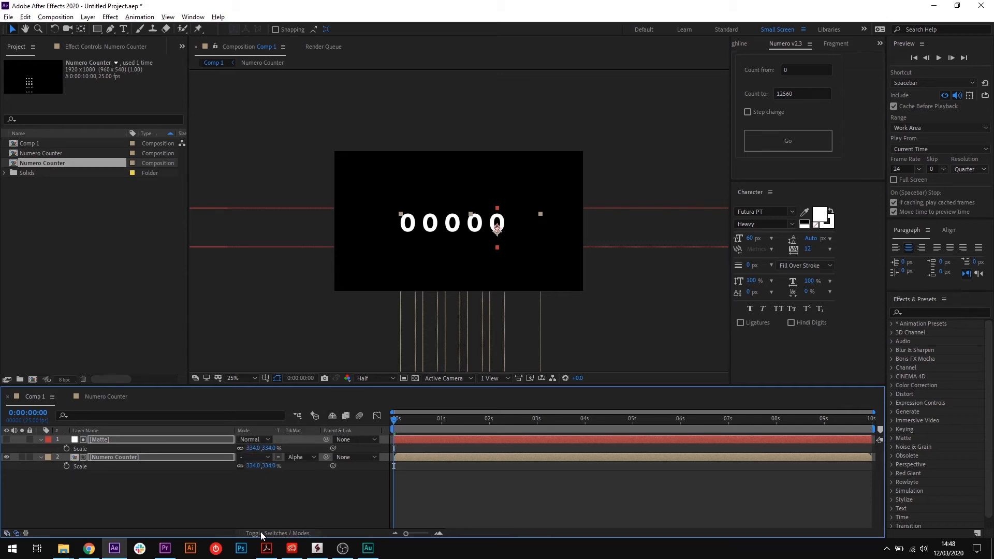
click(254, 506)
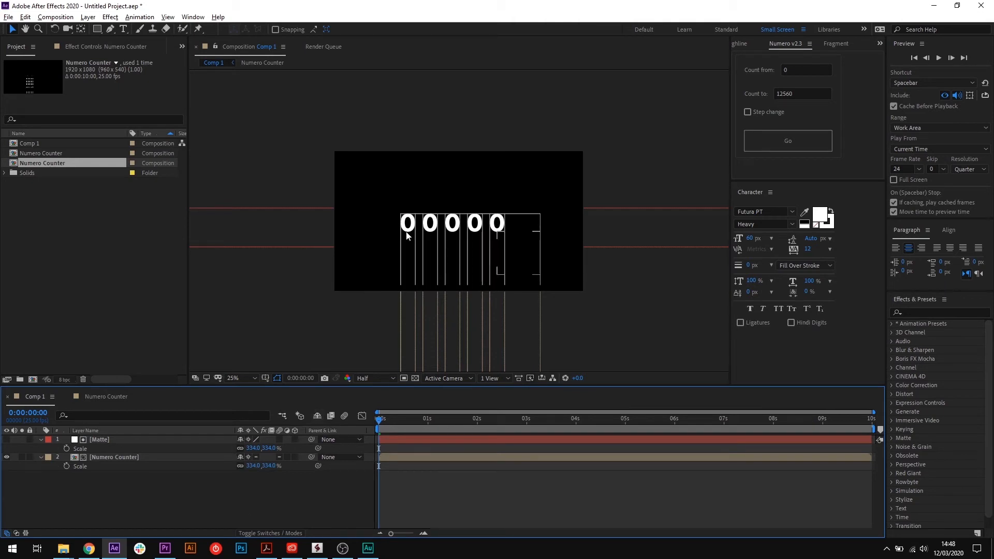
Reduce the Matte layer's vertical scale to about 227%, fit it over the row of digits, and scrub the animation.
click(99, 438)
drag(283, 231, 243, 229)
drag(457, 203, 455, 210)
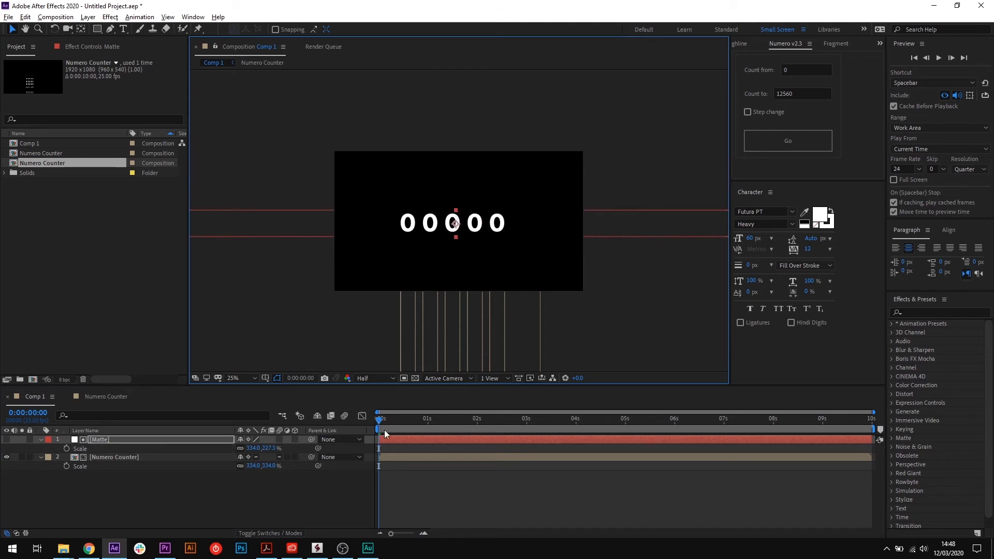
drag(382, 423, 349, 413)
Delete the Matte and Numero Counter layers from Comp 1 and set the text font to Prohibition Regular.
shift+click(150, 457)
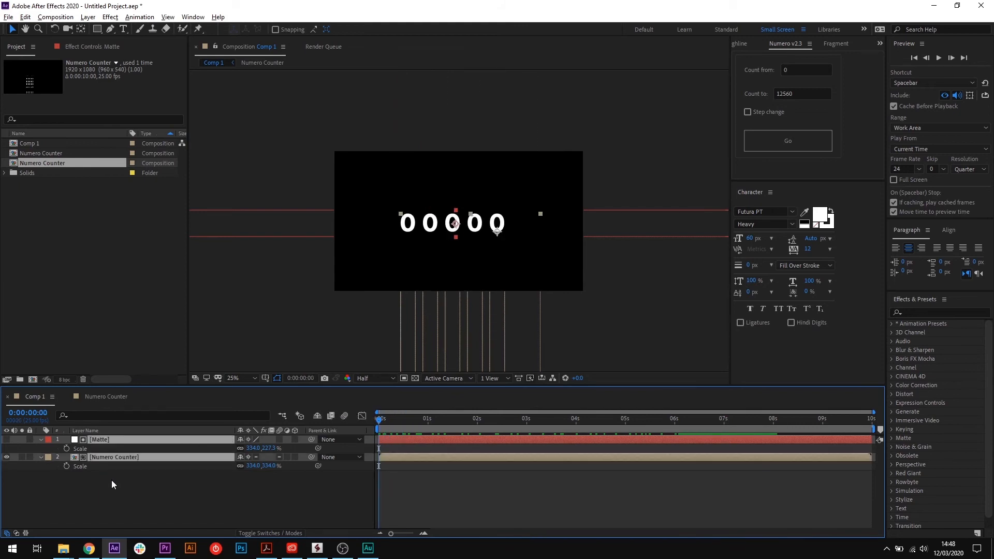
key(Delete)
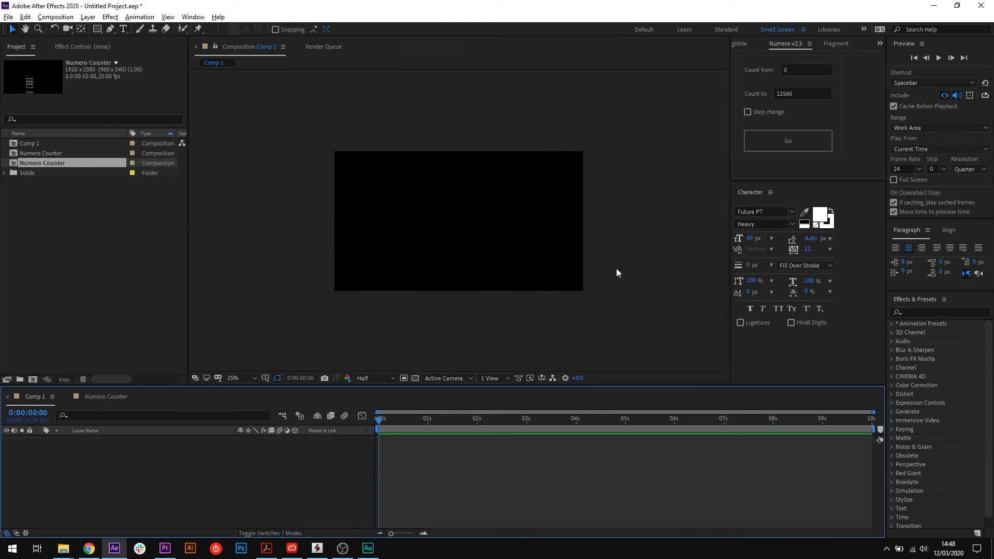
click(769, 211)
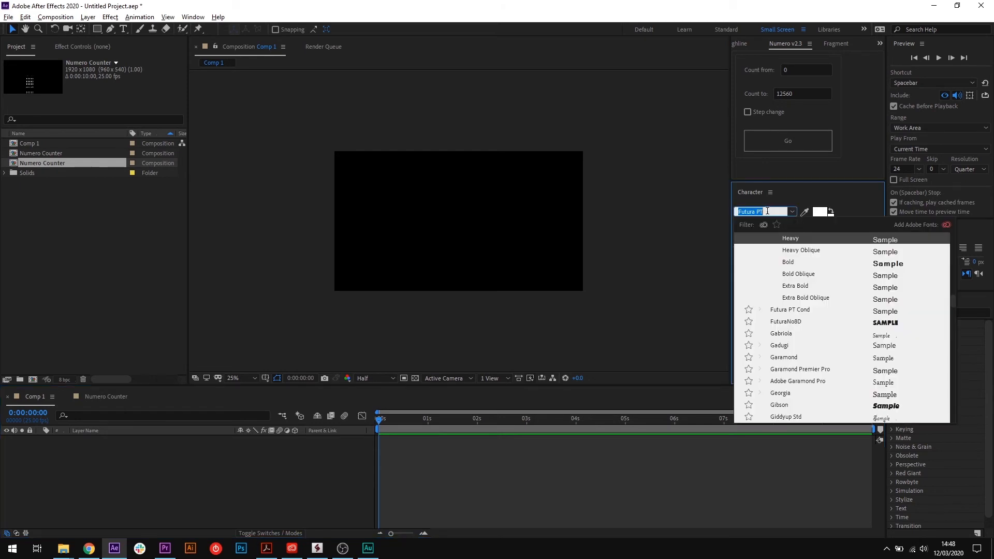
text(prohi)
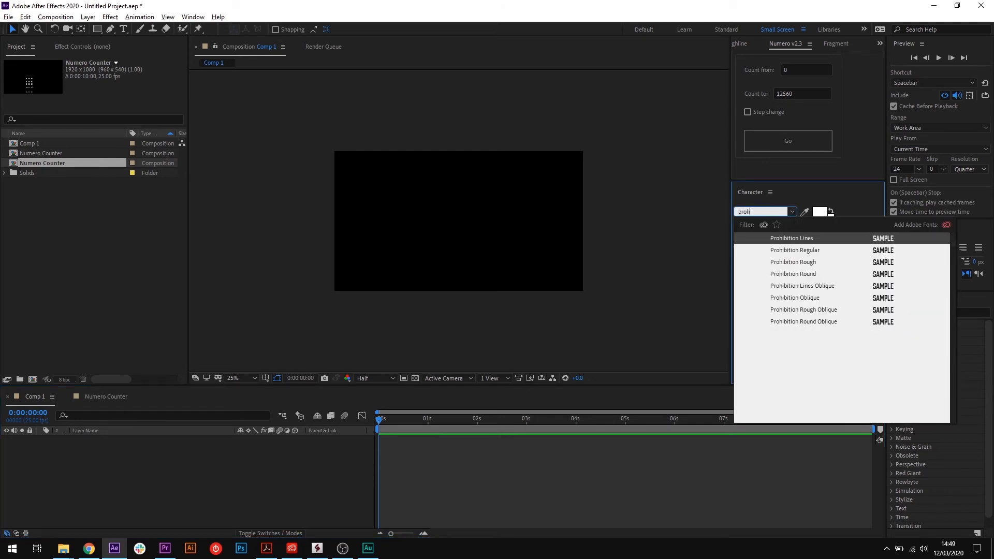
text(b)
click(797, 250)
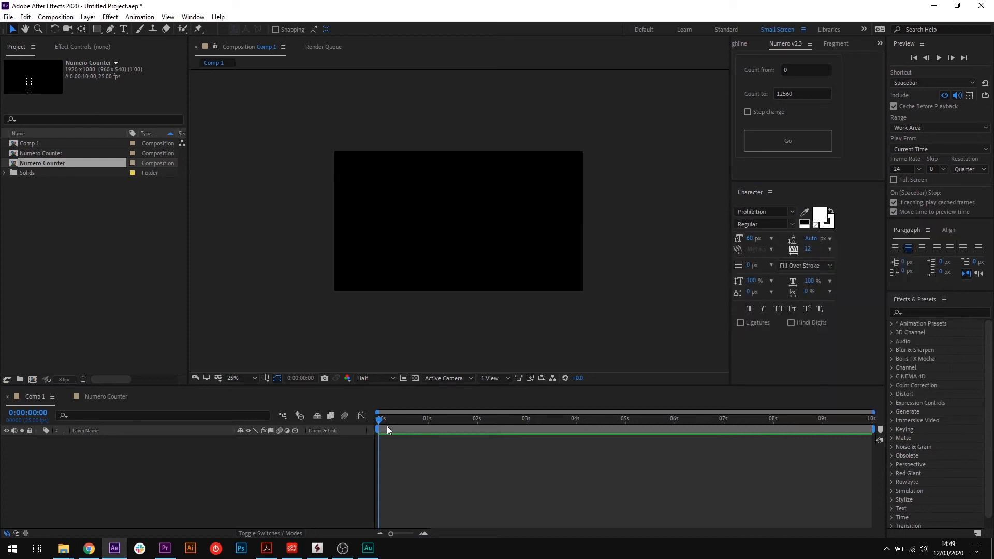
click(305, 456)
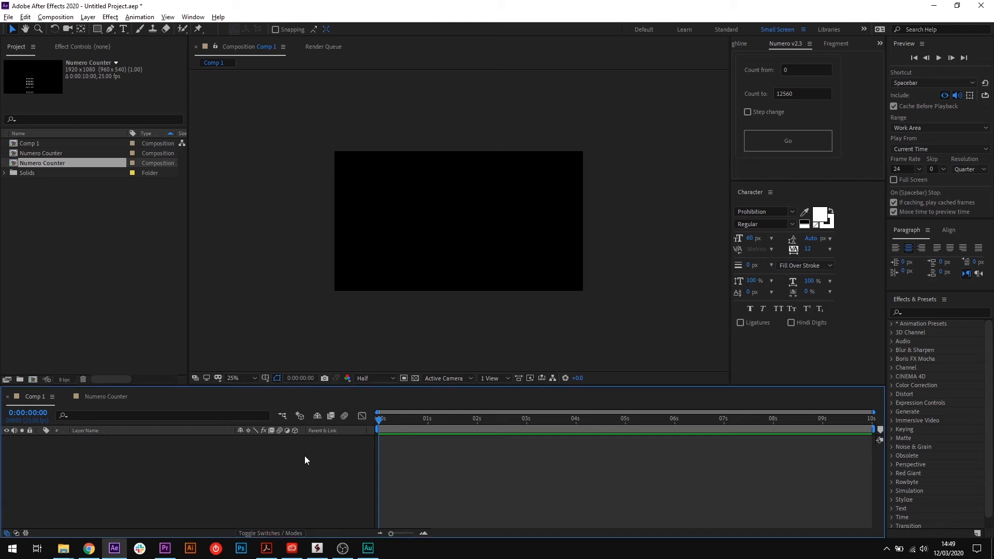
Generate a Numero counter from 400 to 1200 and inspect its digits and animation.
click(803, 69)
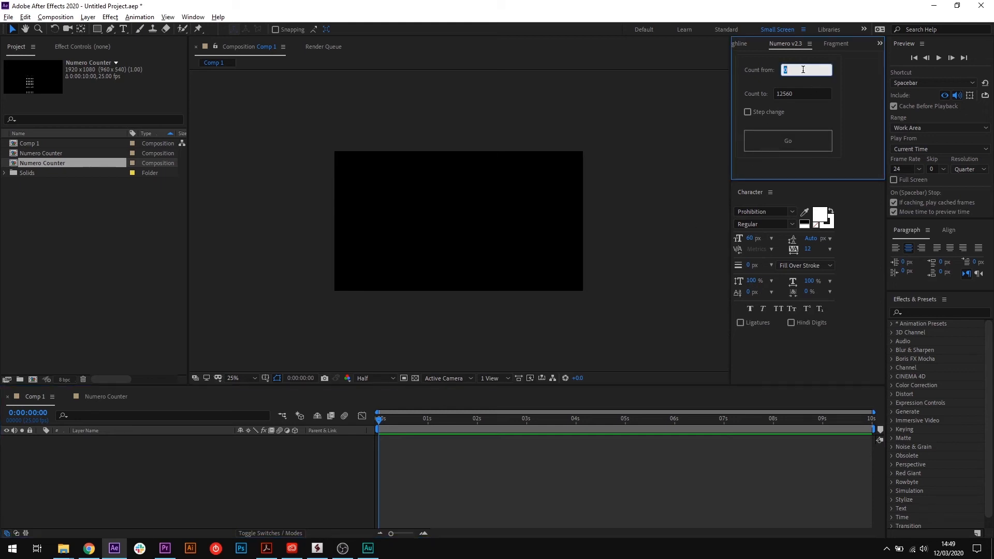
text(400)
key(Tab)
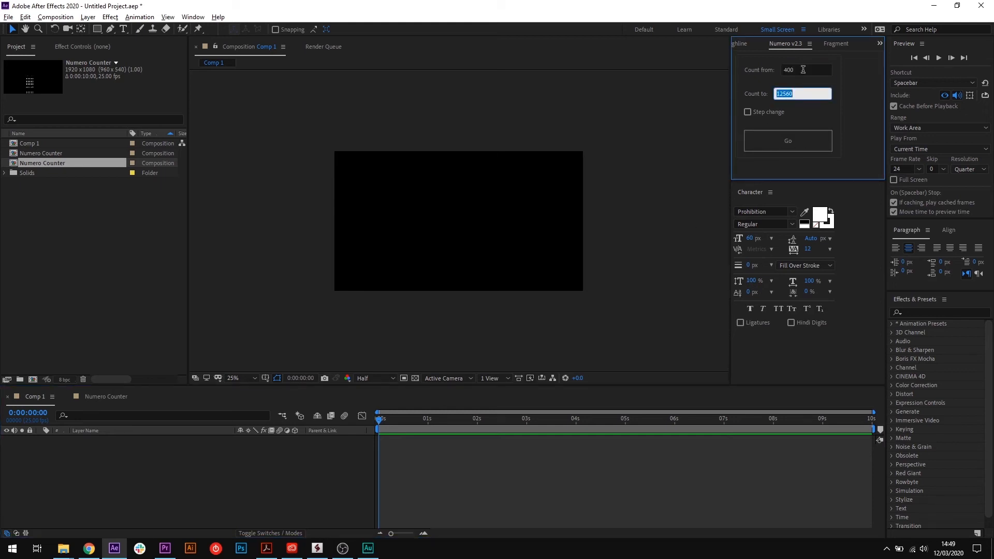
text(1)
click(789, 136)
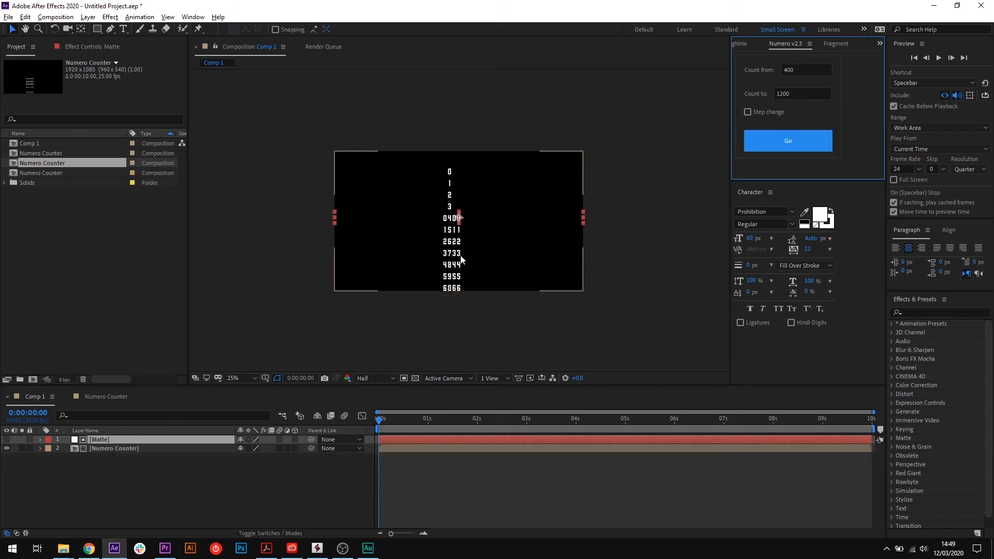
scroll(448, 223, up, 4)
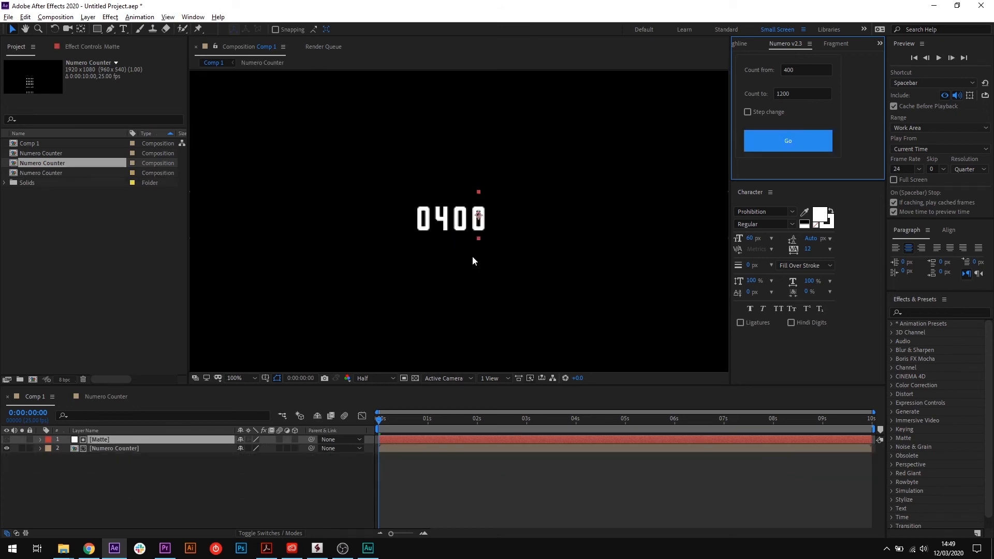
scroll(472, 266, down, 3)
drag(393, 418, 367, 429)
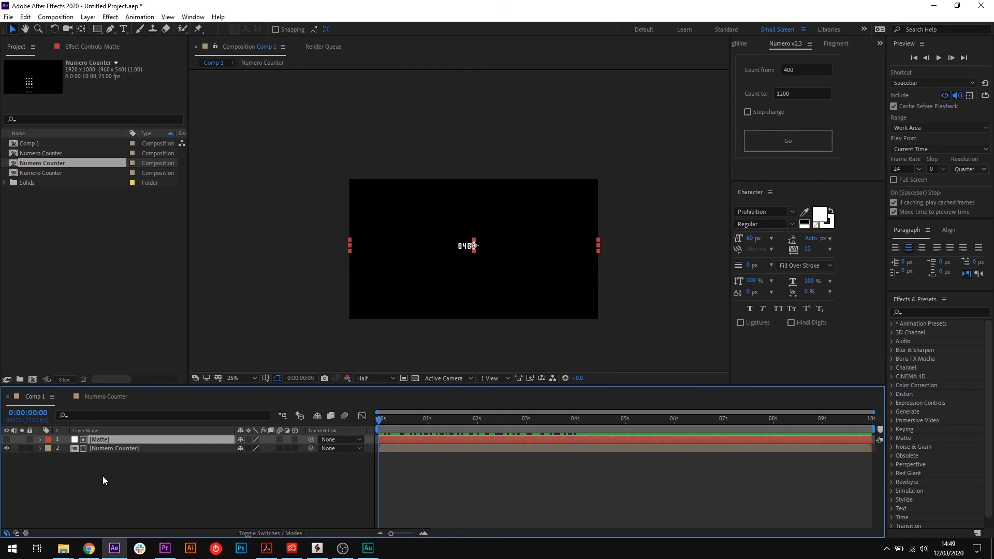
Delete all layers from the Comp 1 timeline.
click(116, 483)
key(ctrl+a)
key(Delete)
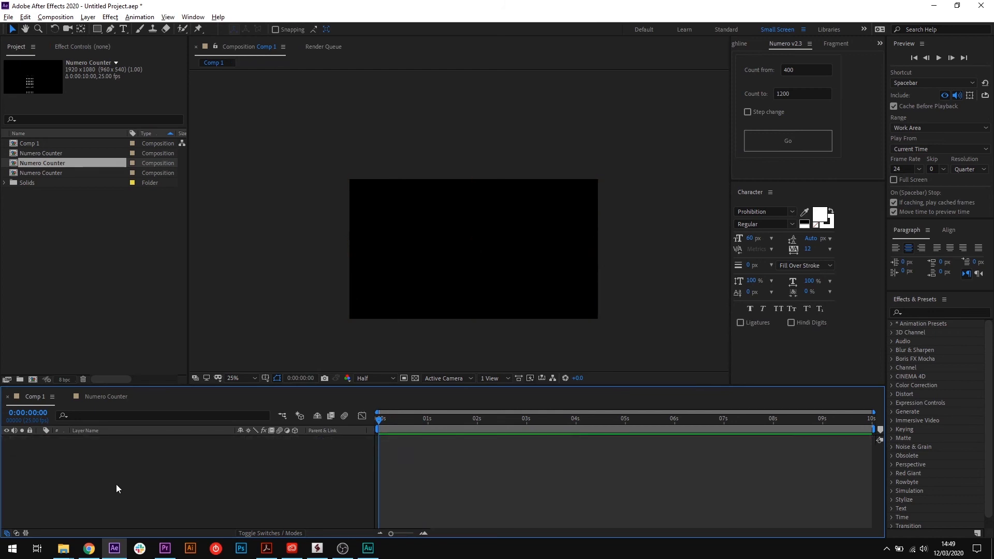
Generate a Numero counter from 0 to 1200 in Comp 1 with the step change option enabled.
click(773, 112)
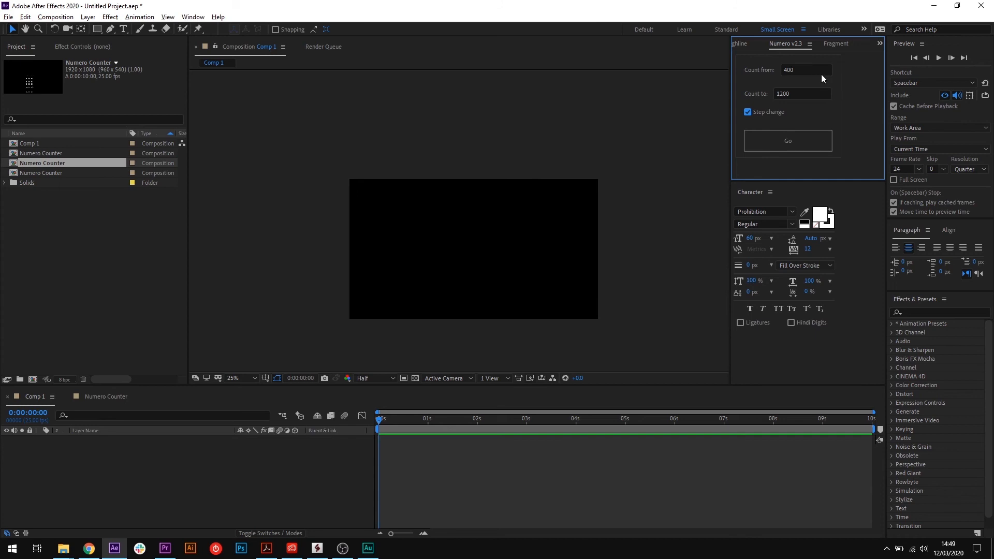
drag(799, 70, 774, 71)
text(0)
key(Tab)
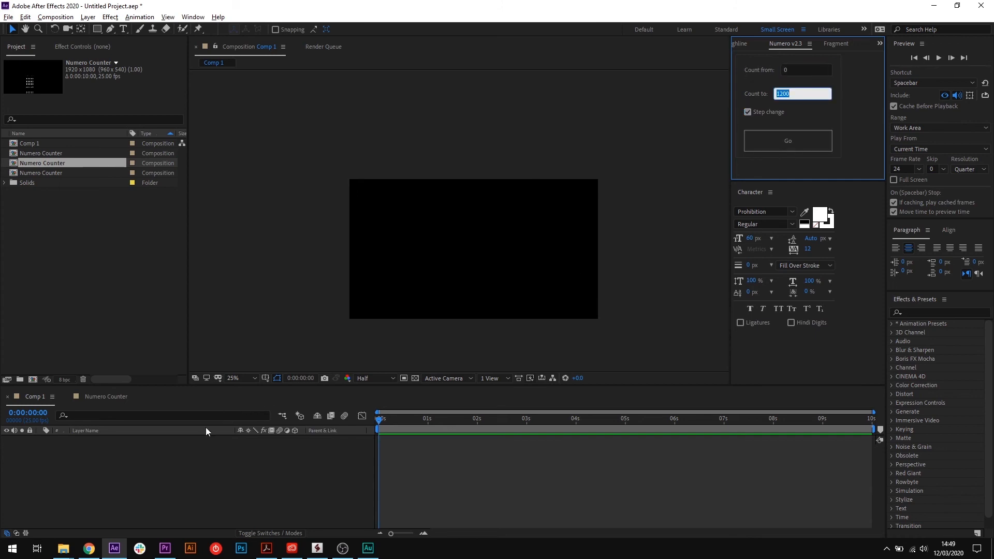
click(200, 456)
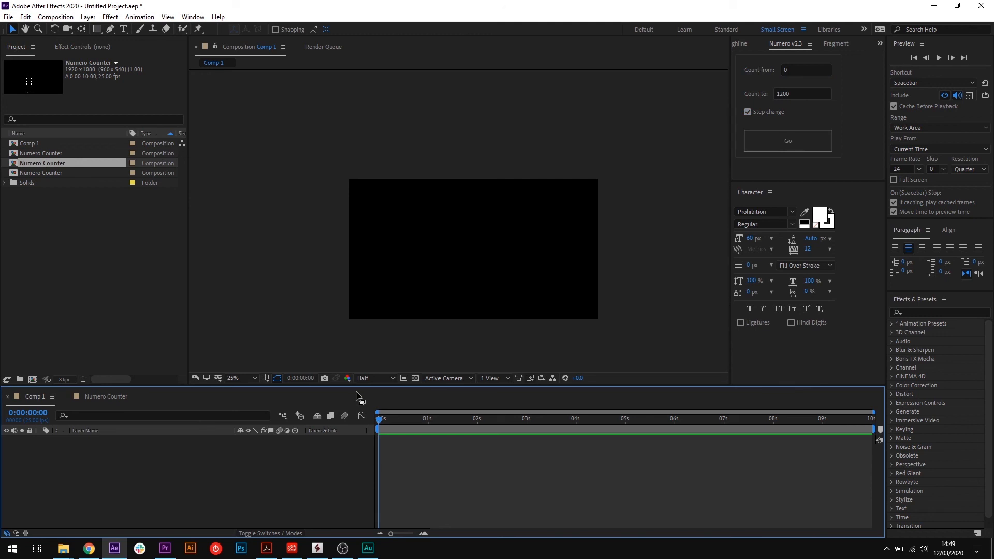
click(774, 137)
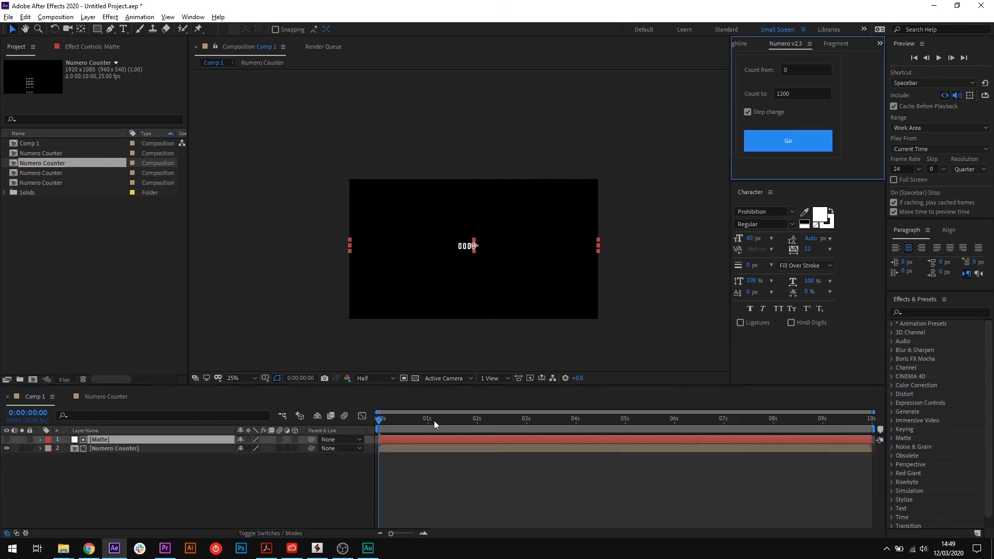
End the Comp 1 work area at 0:00:04:06 and preview the step-change counter animation.
drag(580, 420, 588, 417)
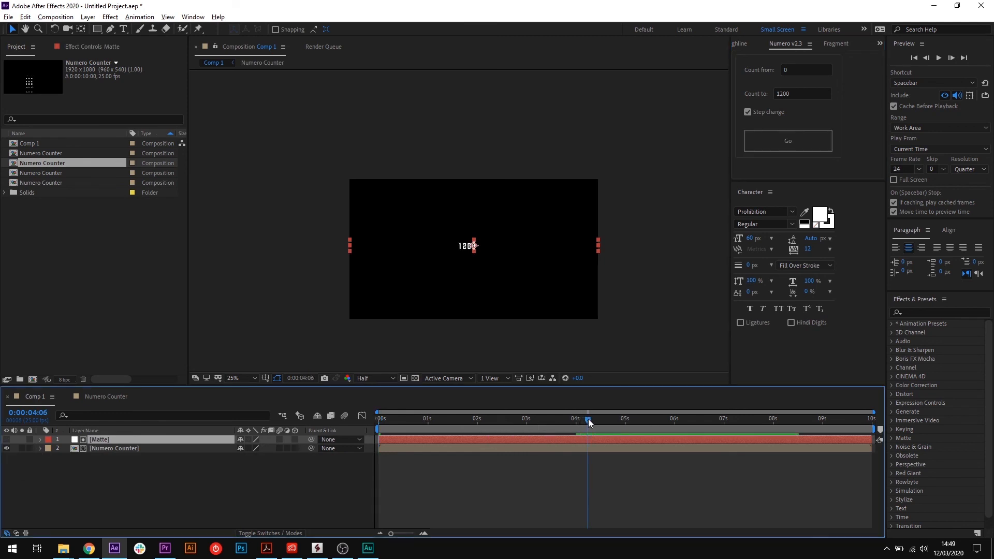
key(n)
key(space)
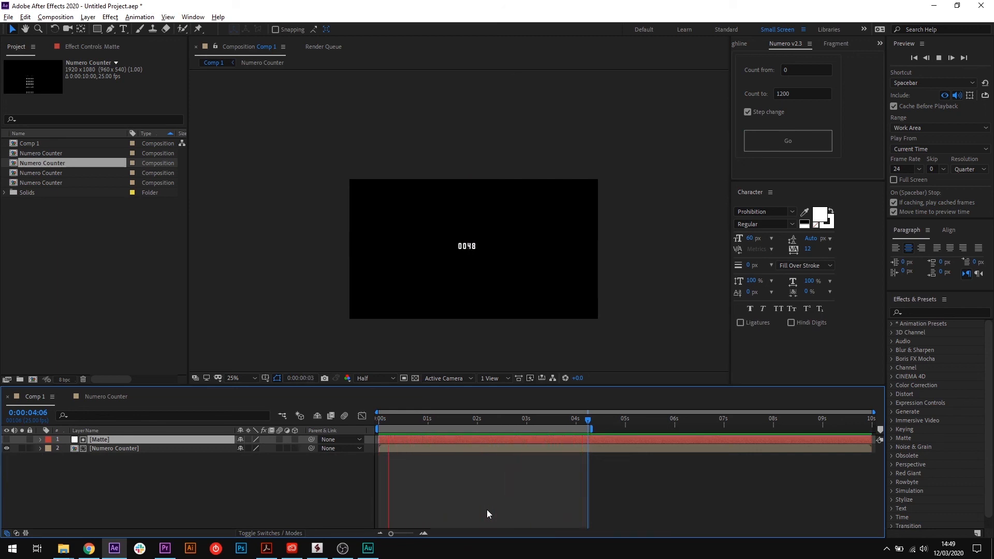
key(space)
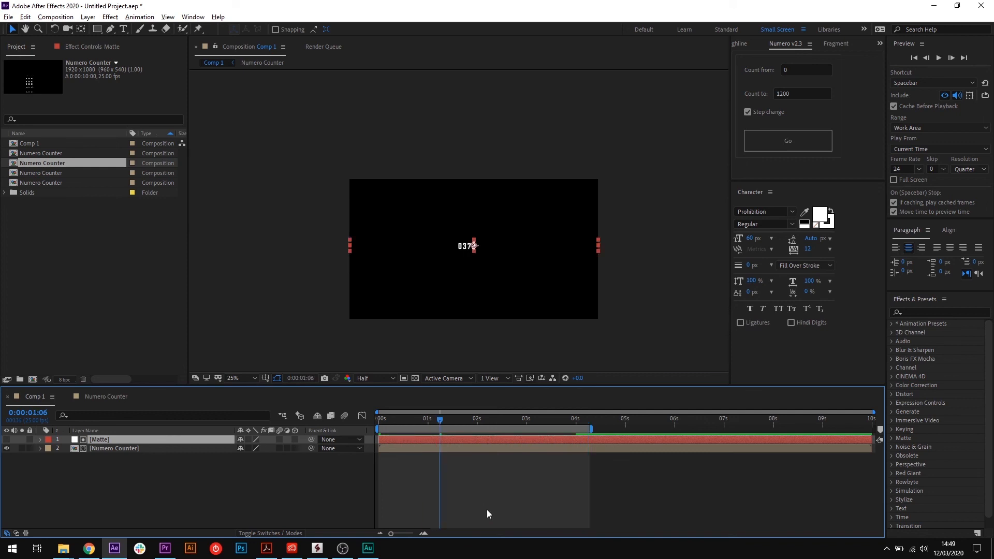